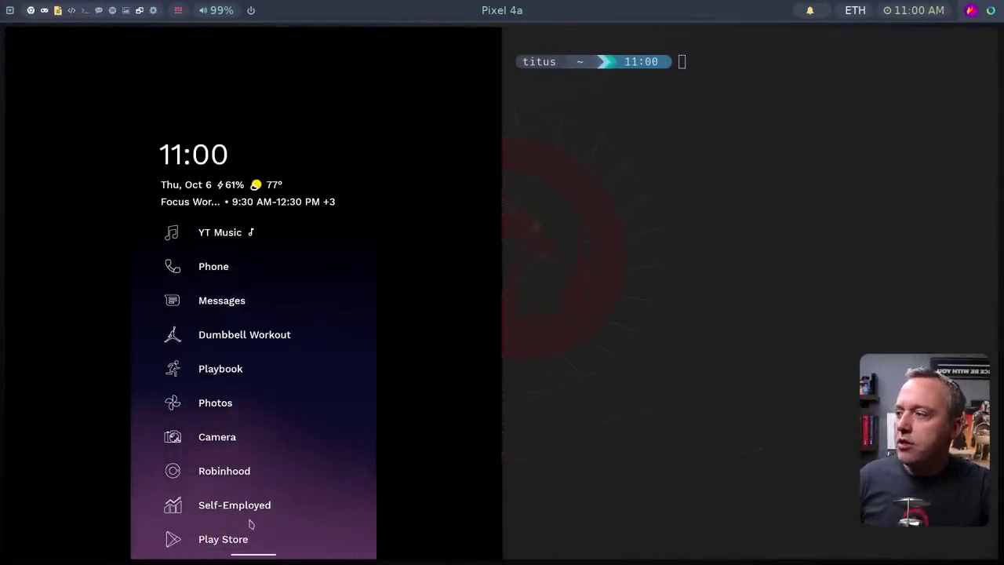
Check the launcher's swipe-up gesture, the USB debugging notification and the alphabetical app list.
drag(260, 553, 253, 130)
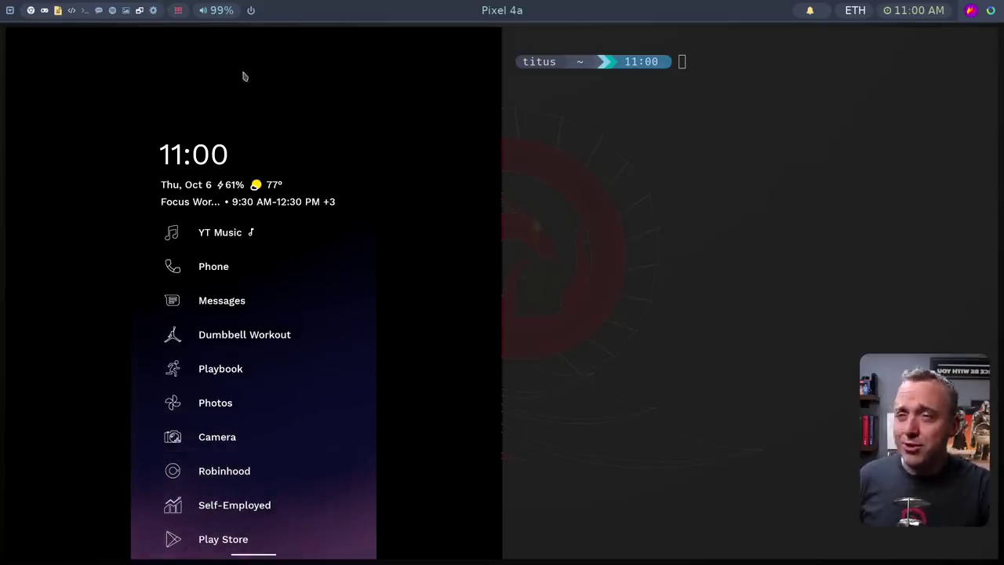
drag(242, 68, 224, 69)
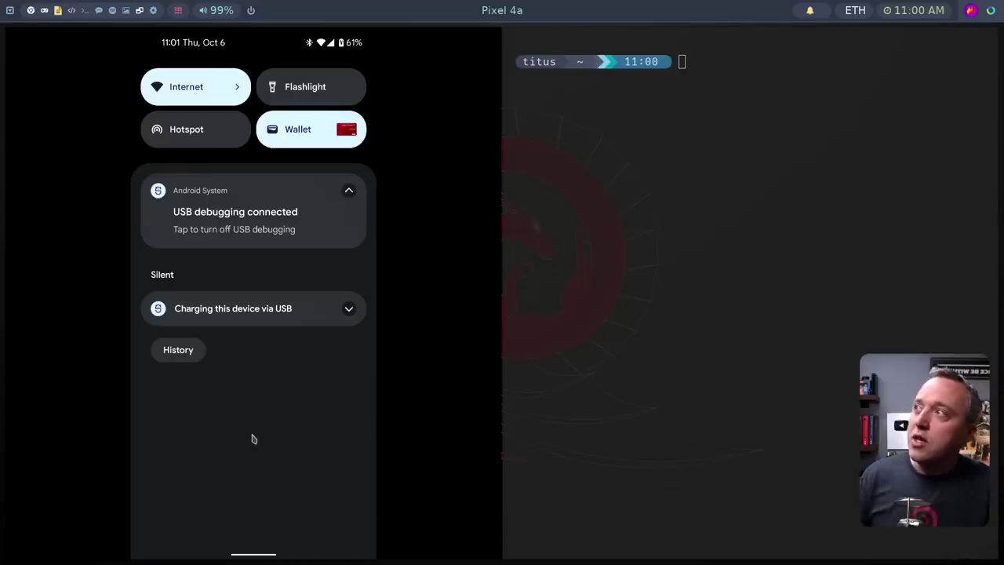
right_click(441, 390)
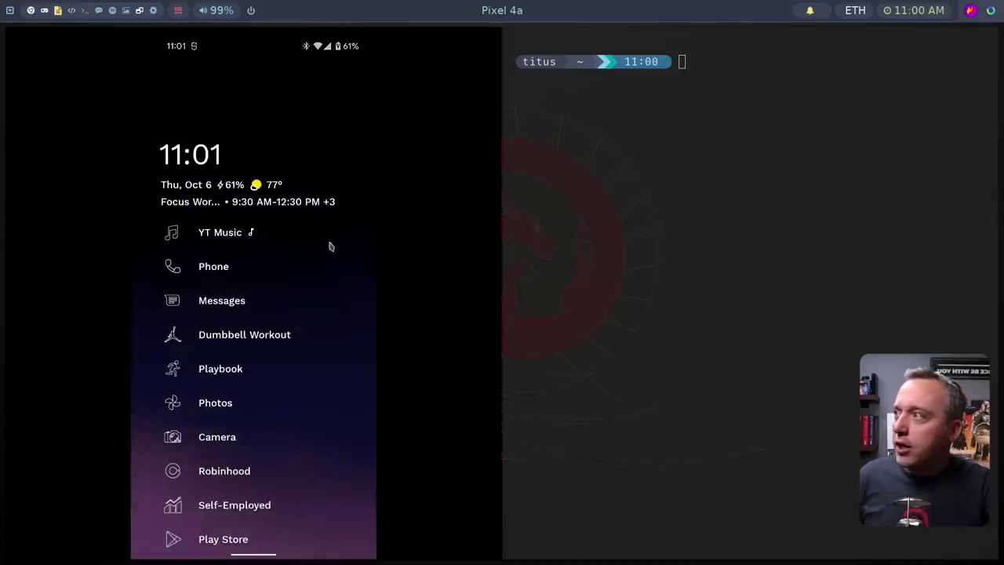
drag(362, 298, 376, 144)
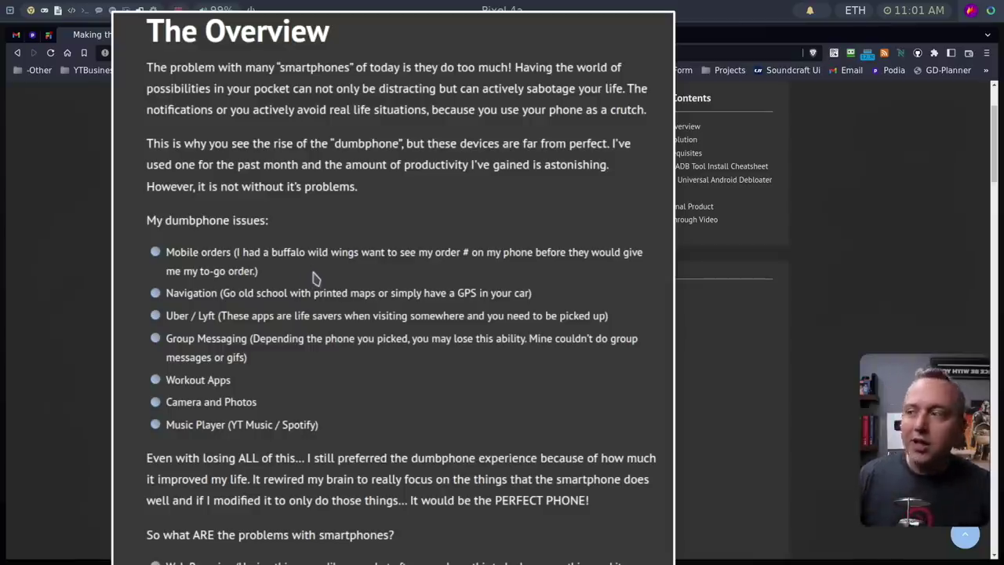
Scroll the guide down past the ADB steps to the Install Universal Android Debloater heading.
scroll(424, 282, down, 6)
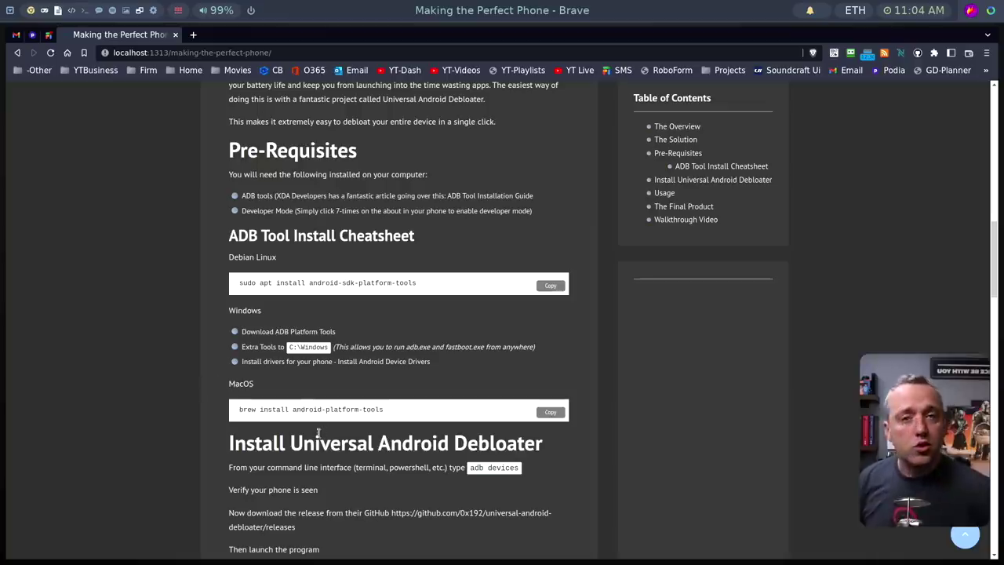
scroll(318, 433, down, 4)
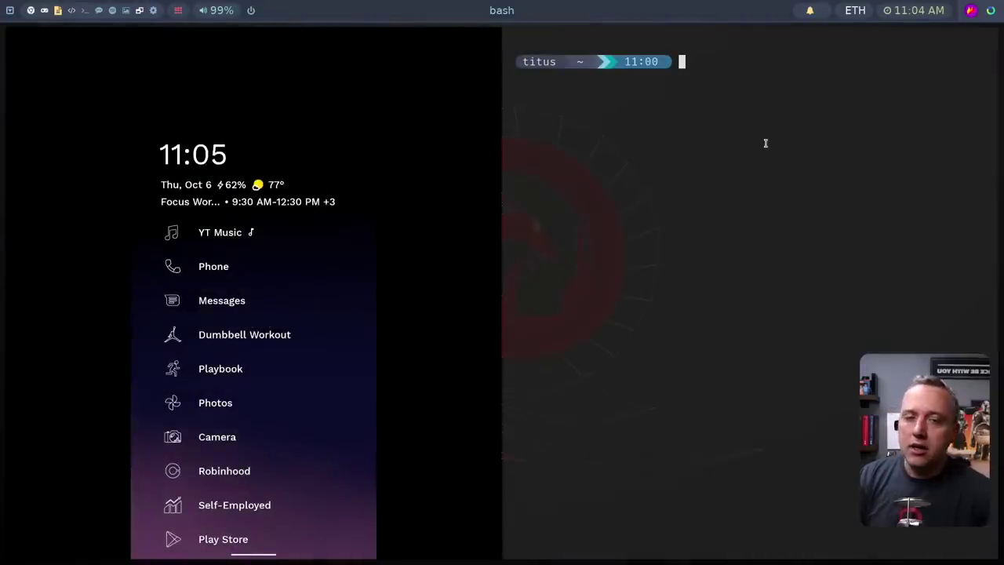
Run adb, then fix the mistyped command to 'adb devices' so the attached phone is listed.
text(adb)
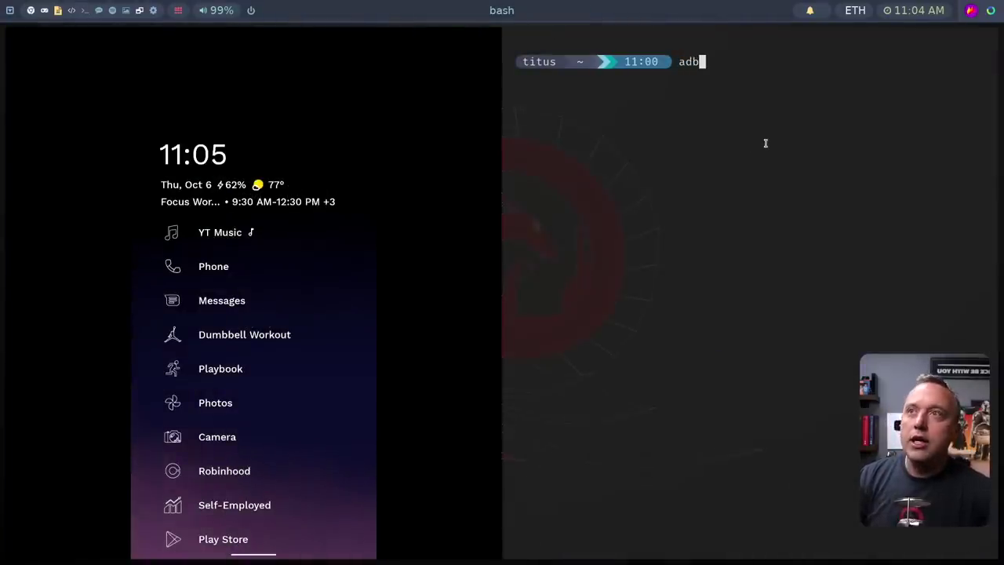
key(Return)
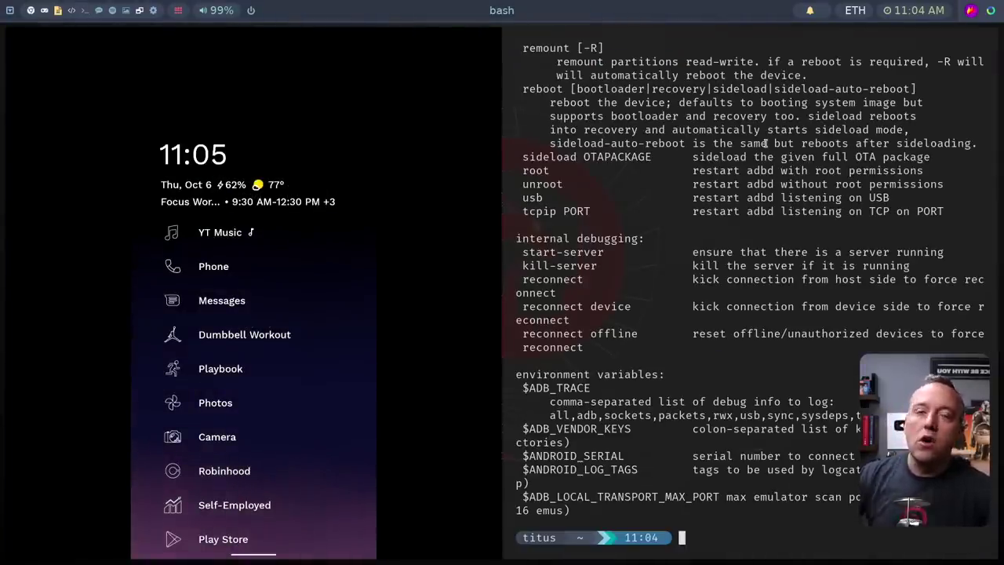
text(adb )
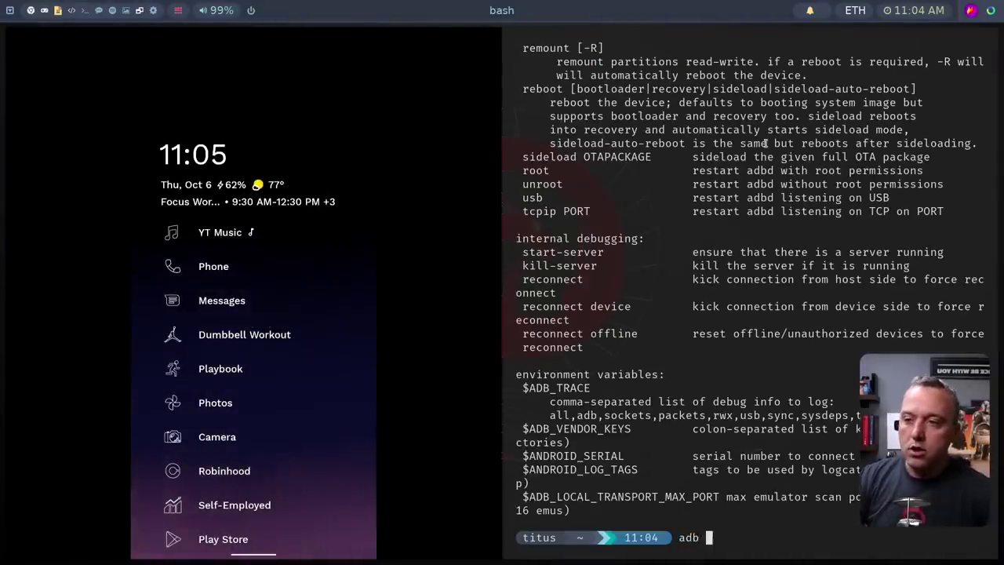
text(debice)
key(Return)
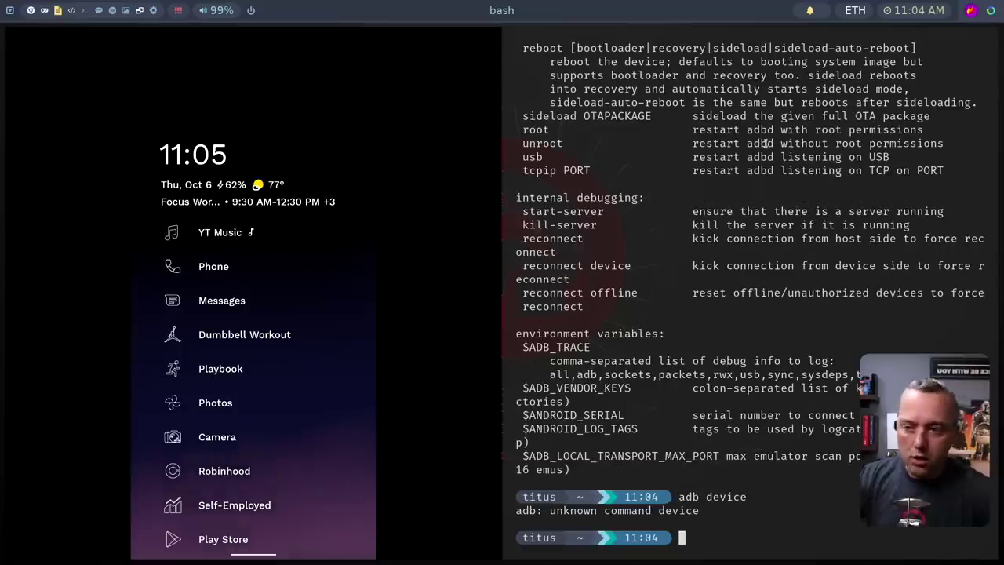
key(Up)
text(s)
key(Return)
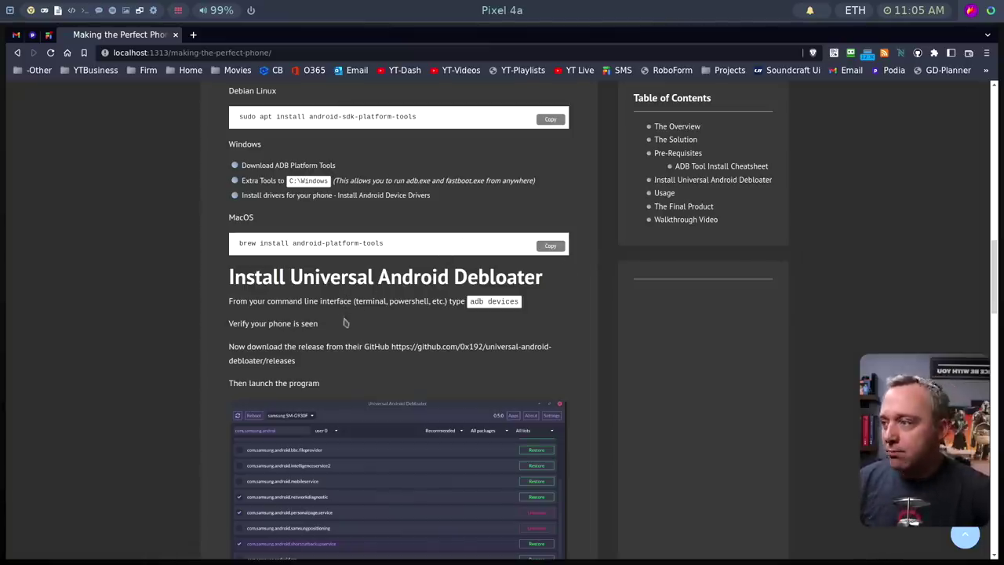
Download uad_gui-linux.tar.gz from the 0.5.1 release assets on the GitHub releases page.
middle_click(476, 347)
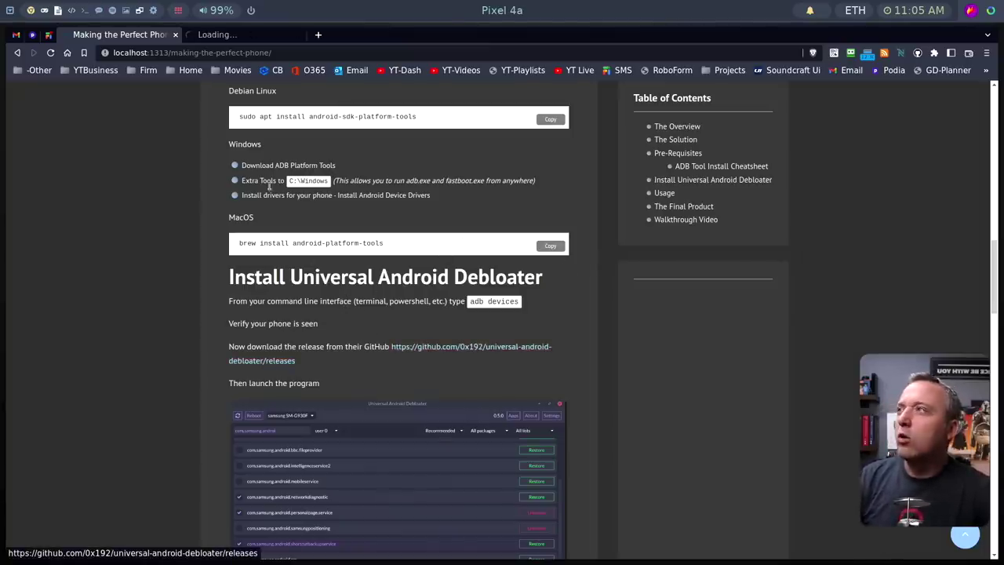
key(ctrl+Tab)
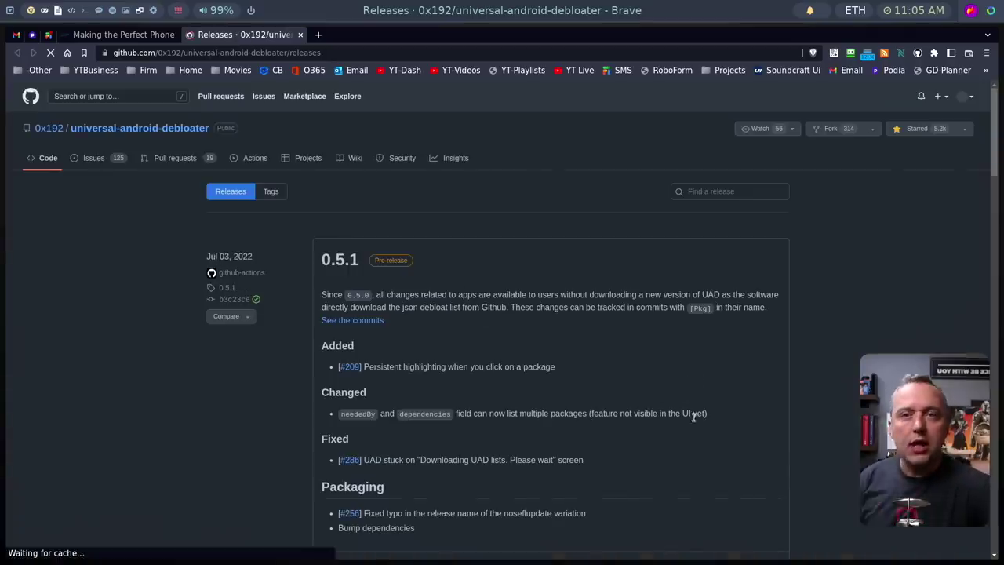
scroll(427, 447, down, 2)
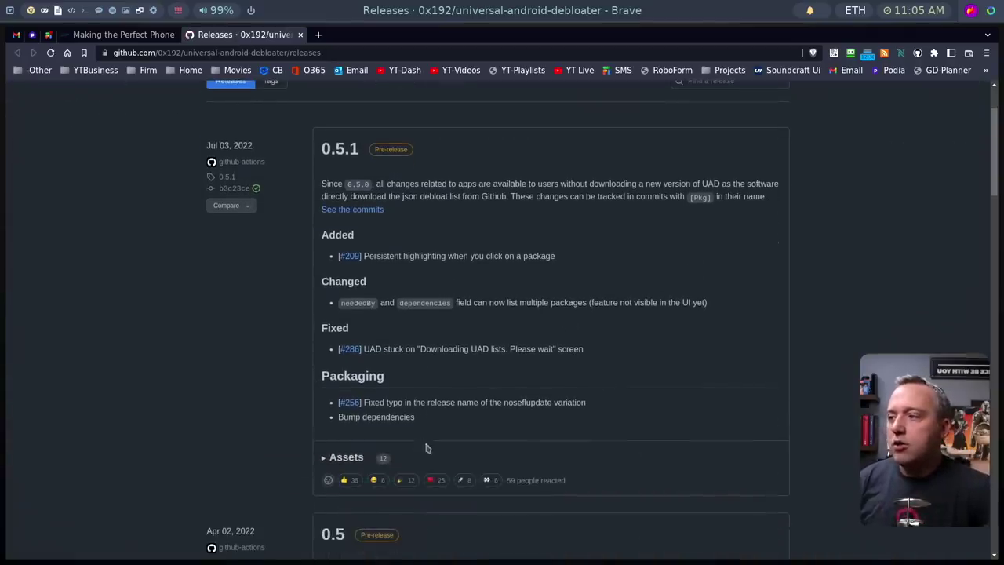
click(346, 456)
scroll(410, 452, down, 3)
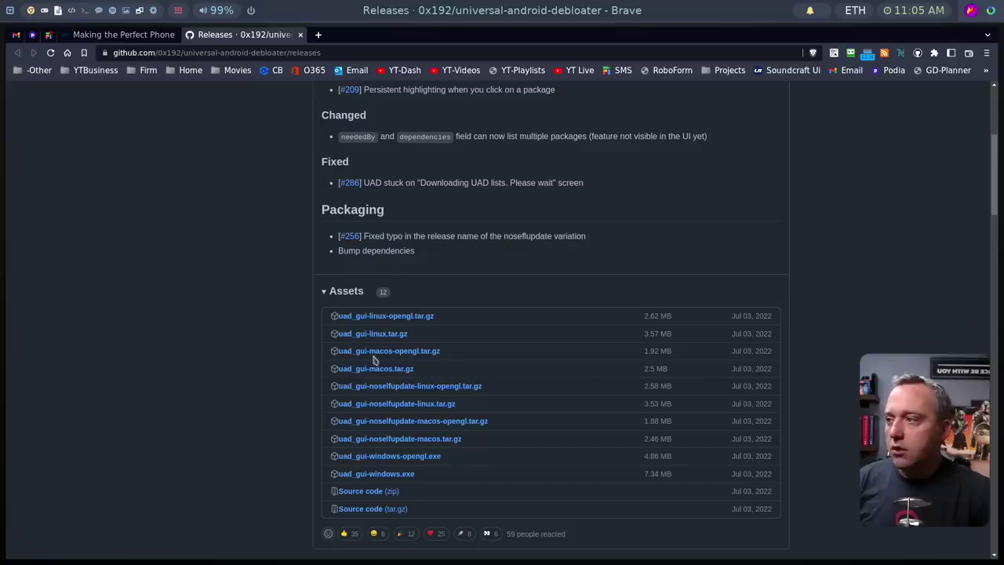
click(400, 334)
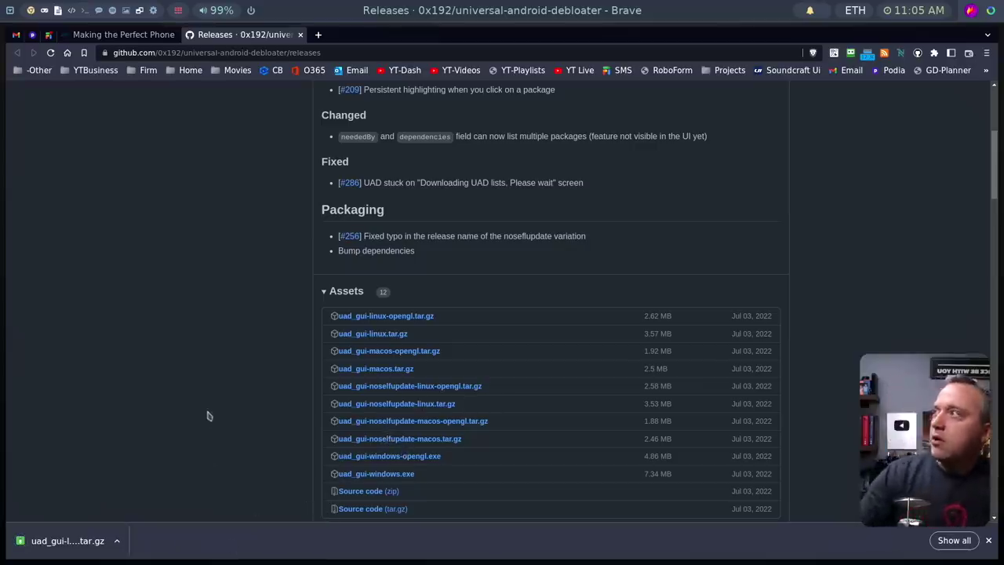
Open the Downloads folder and run the extracted uad_gui-linux program from its context menu.
key(alt+Tab)
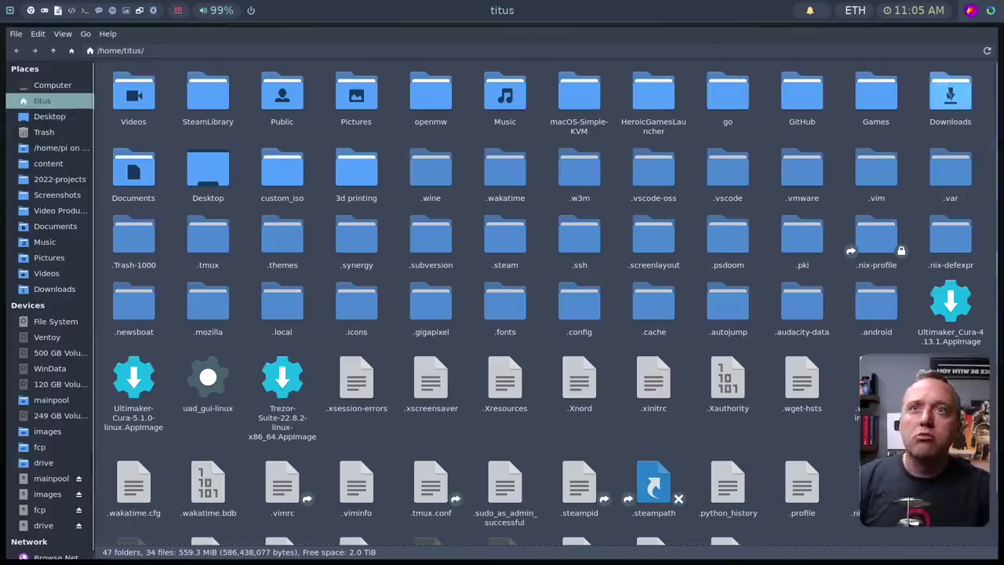
double_click(949, 94)
click(267, 106)
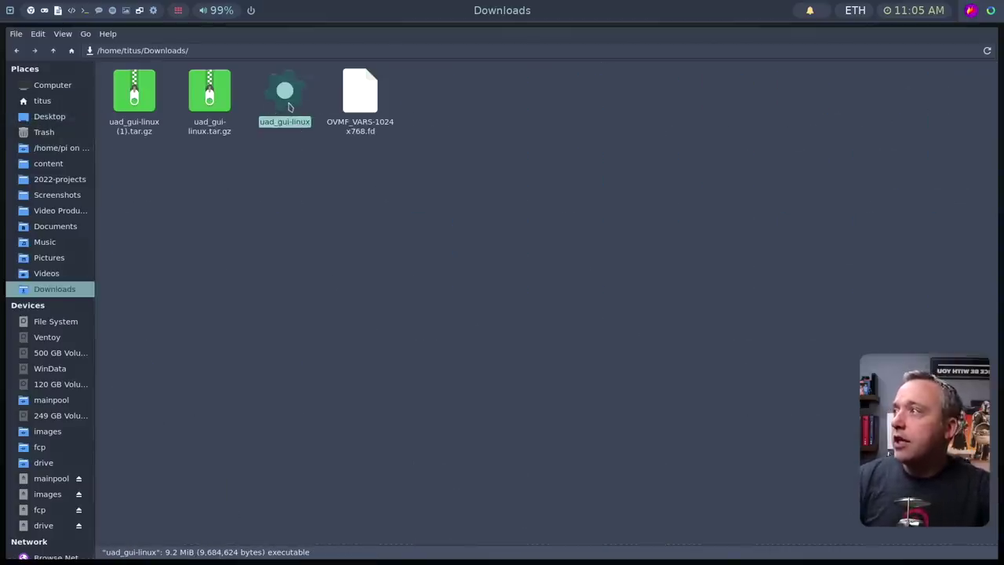
click(210, 93)
right_click(220, 94)
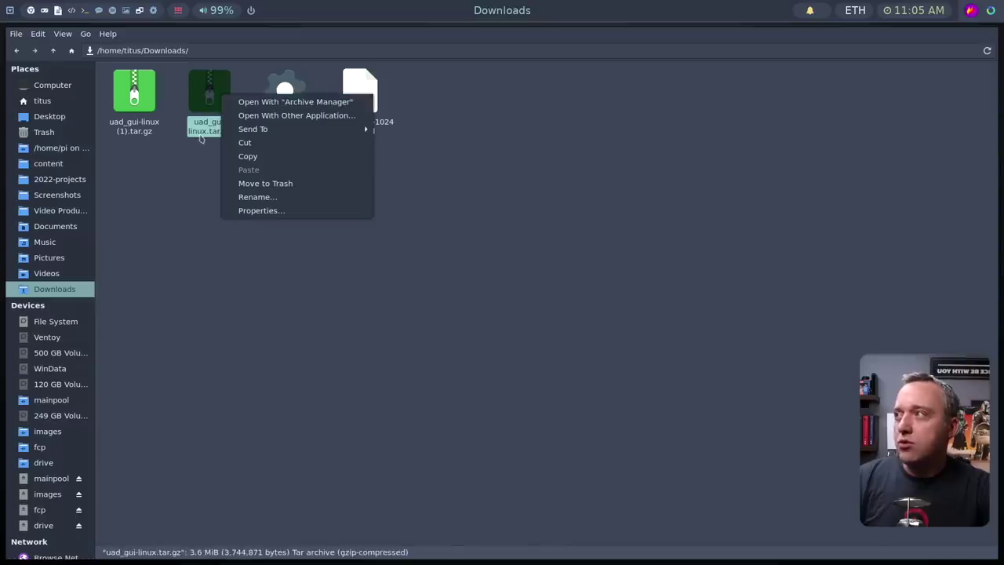
click(292, 95)
click(292, 94)
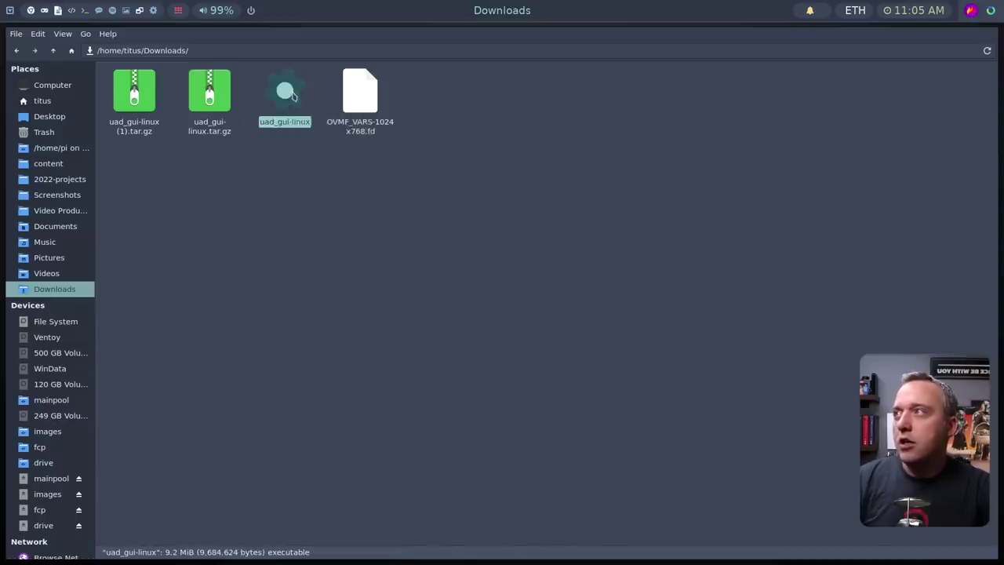
right_click(292, 94)
click(298, 99)
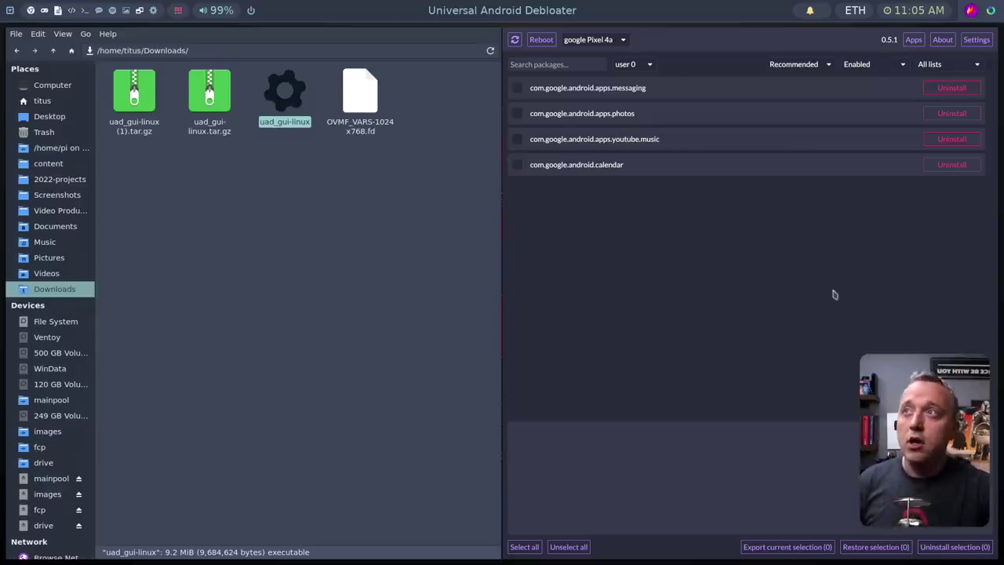
Mark all four Google packages with Select all, then bring back the scrcpy mirror and terminal.
click(519, 549)
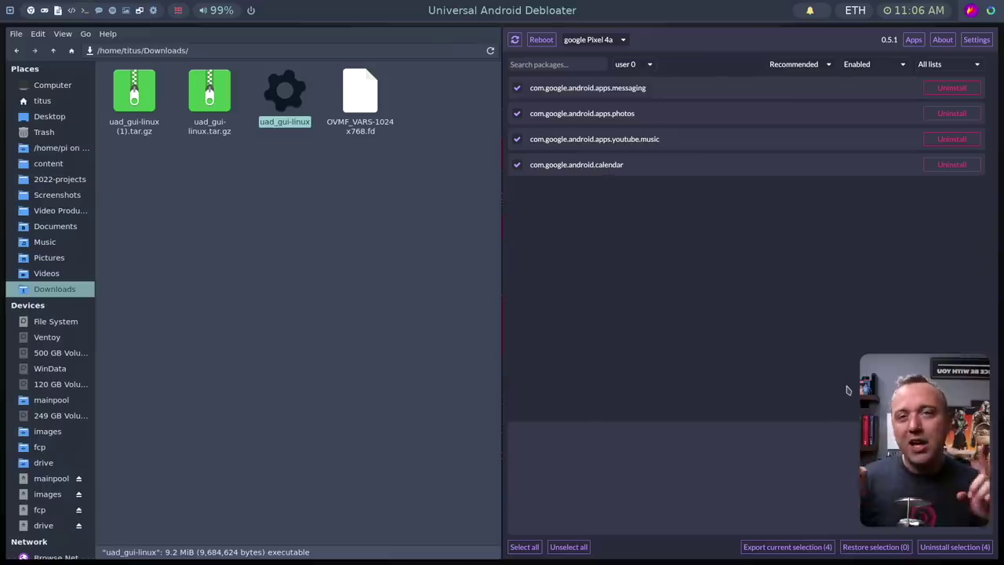
double_click(284, 94)
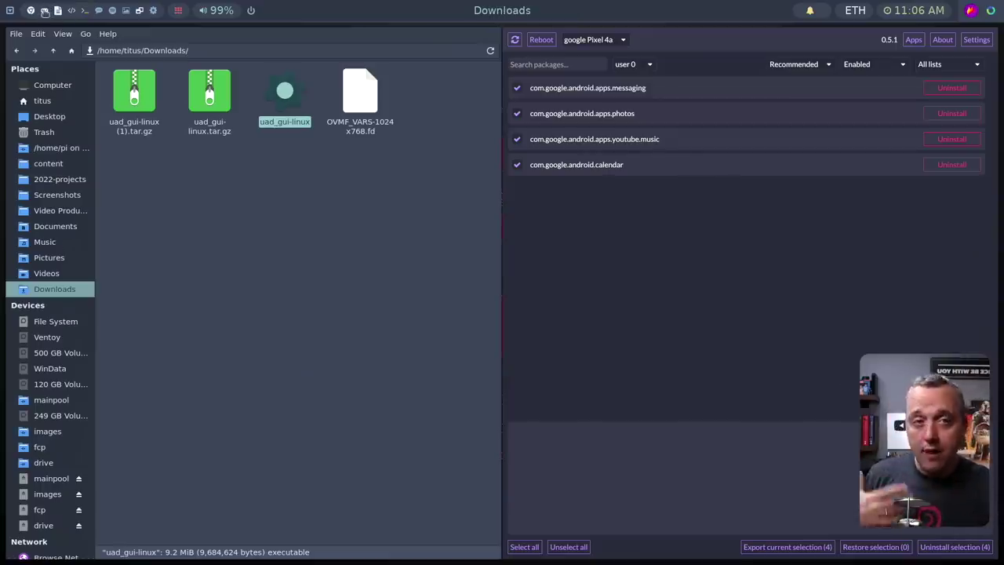
click(62, 10)
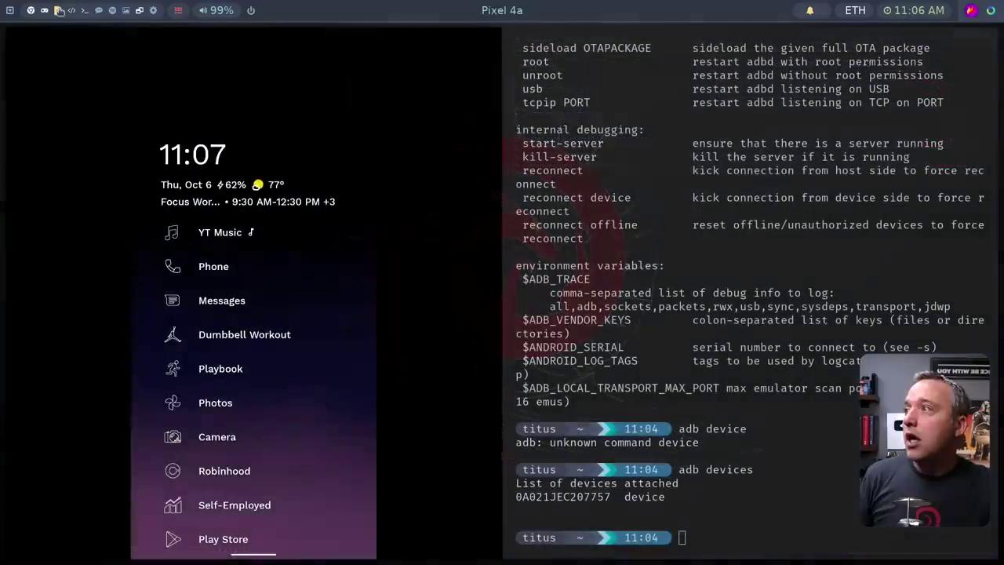
click(222, 539)
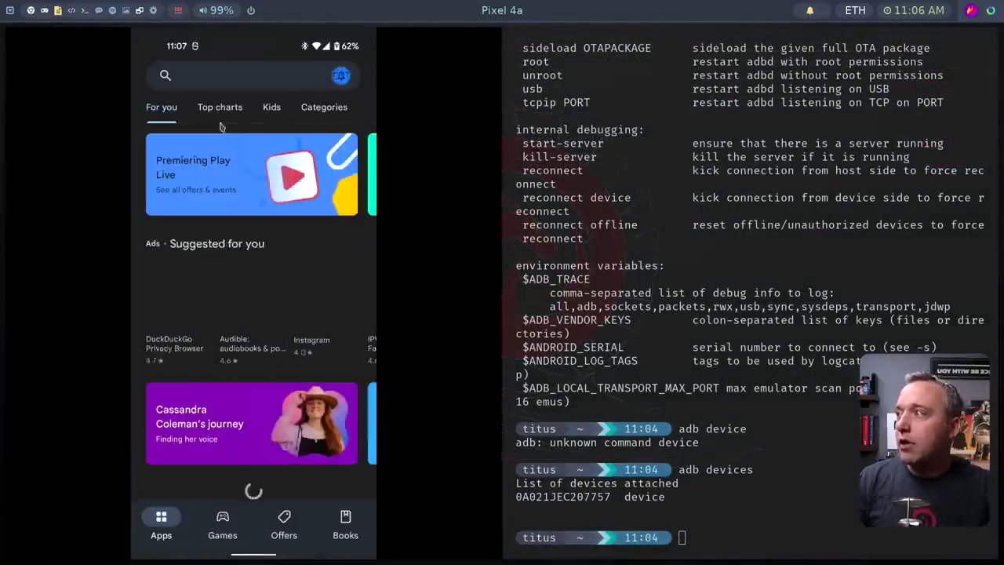
click(189, 73)
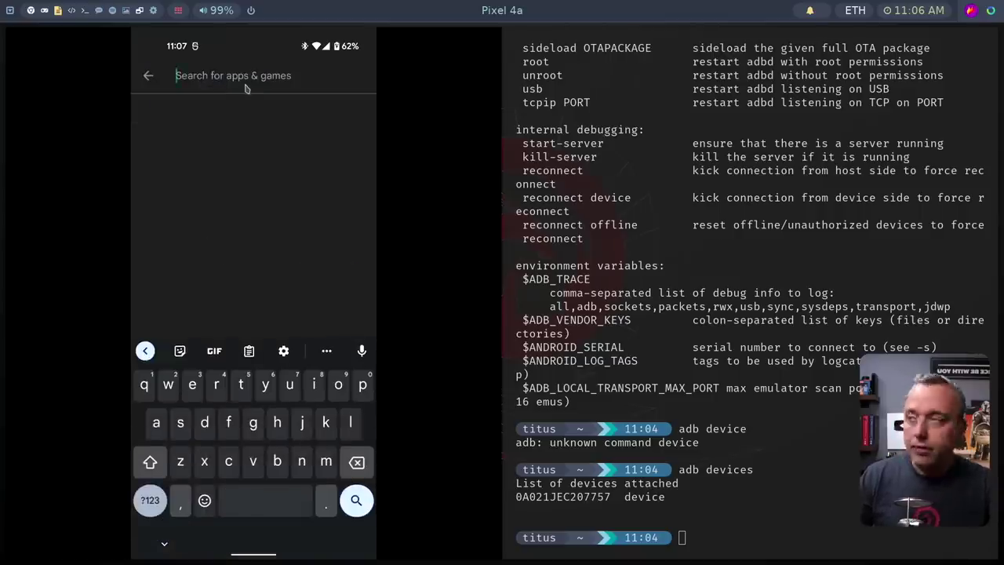
text(iagara launcher)
key(Return)
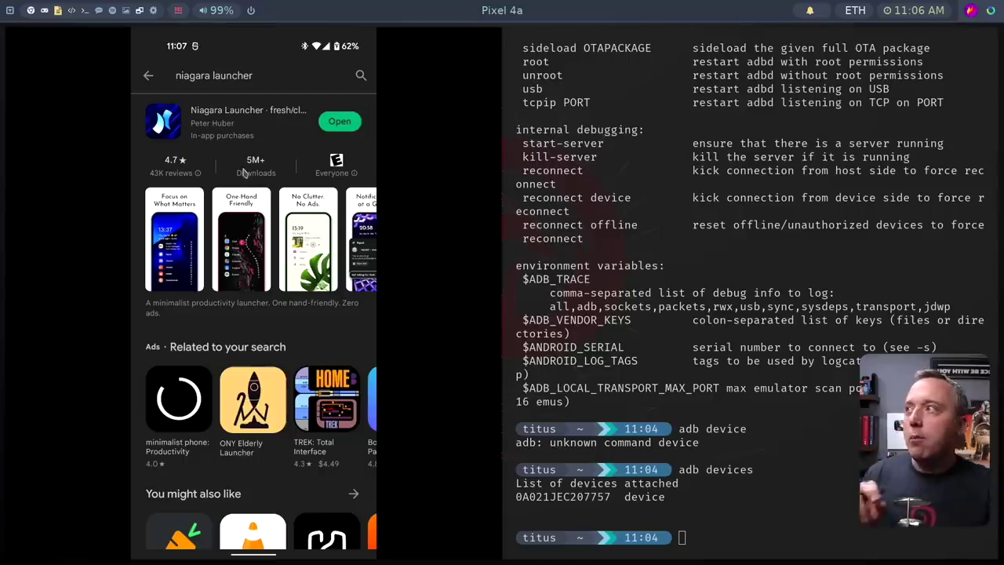
click(146, 77)
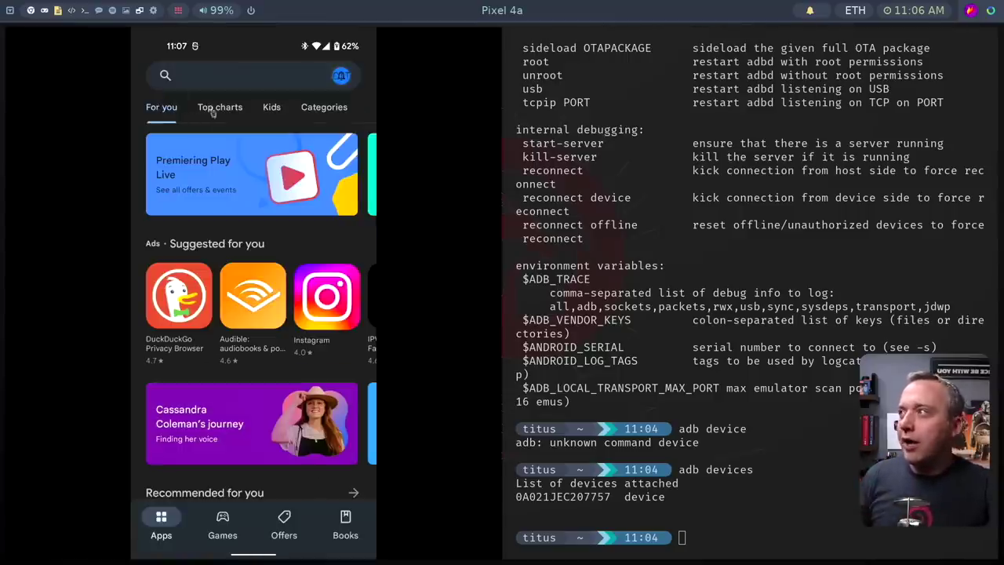
middle_click(316, 76)
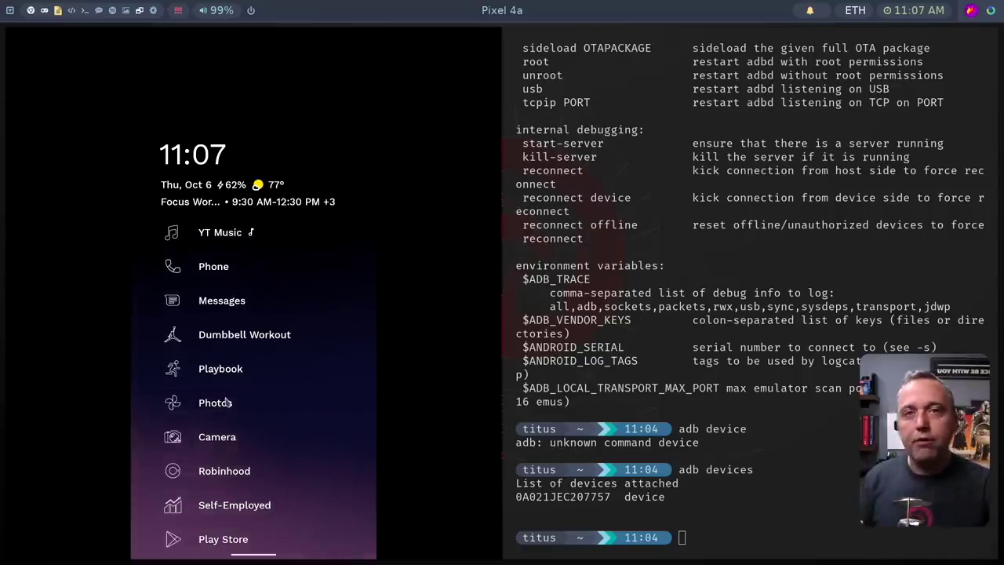
Scrub the launcher's alphabet index through the app list, landing on the letter M.
drag(357, 368, 381, 161)
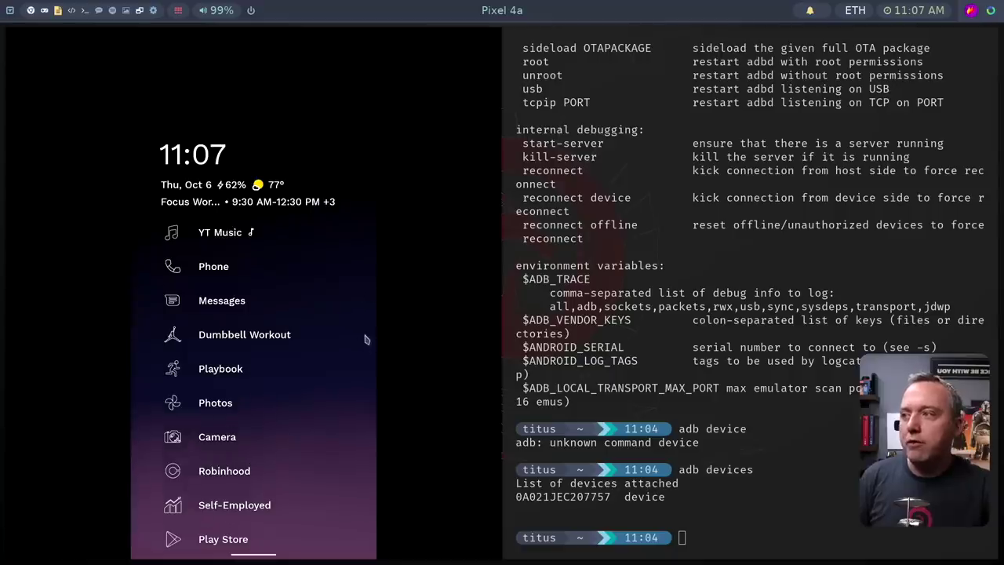
drag(367, 335, 345, 235)
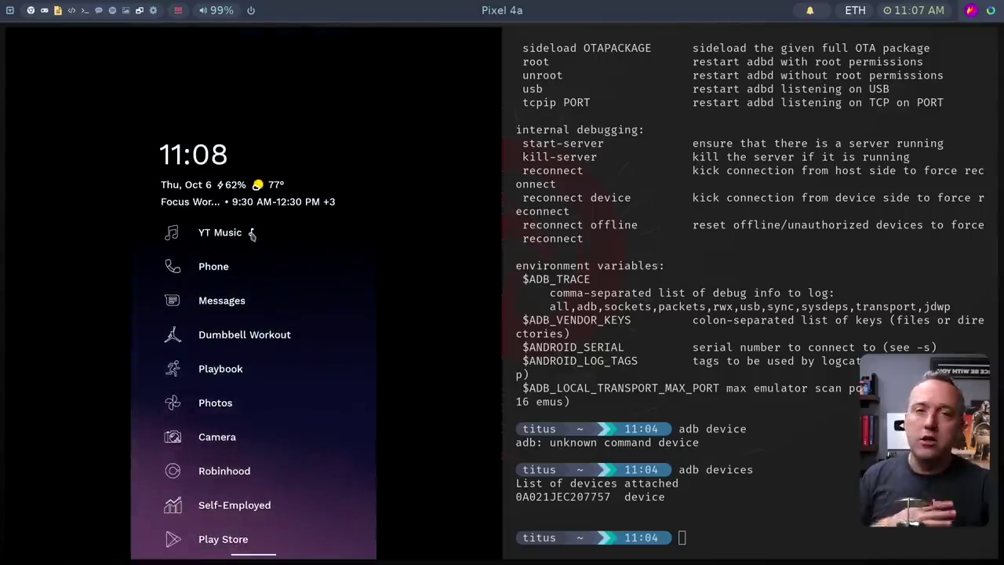